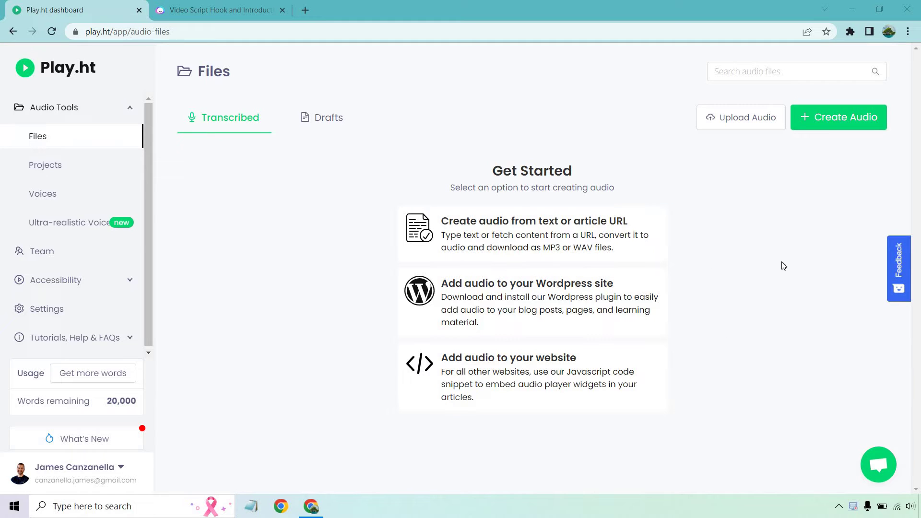
Start a new audio from typed text and title it 'Video Intro'.
click(572, 226)
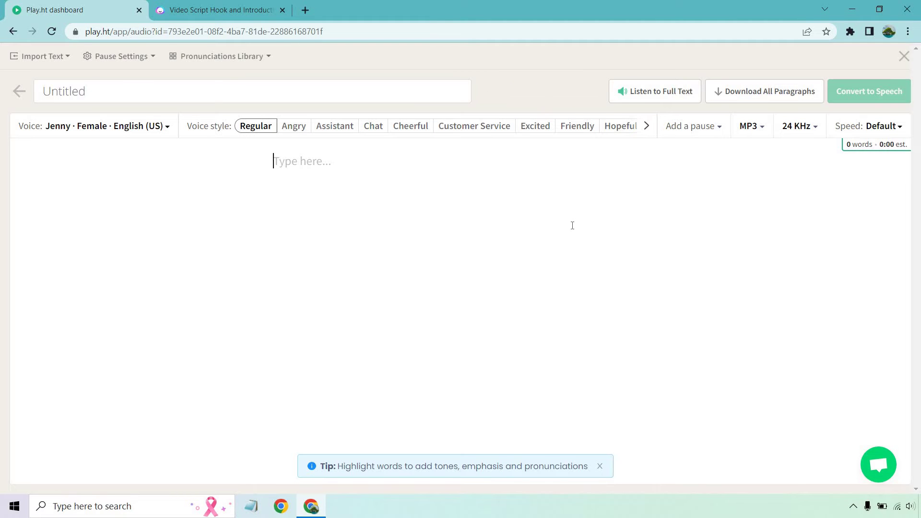
click(309, 87)
text(Video Intro)
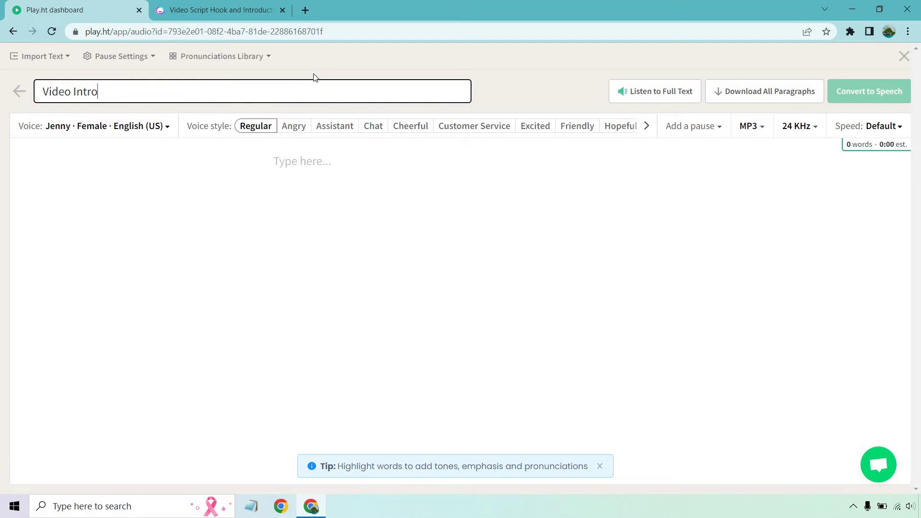
click(416, 275)
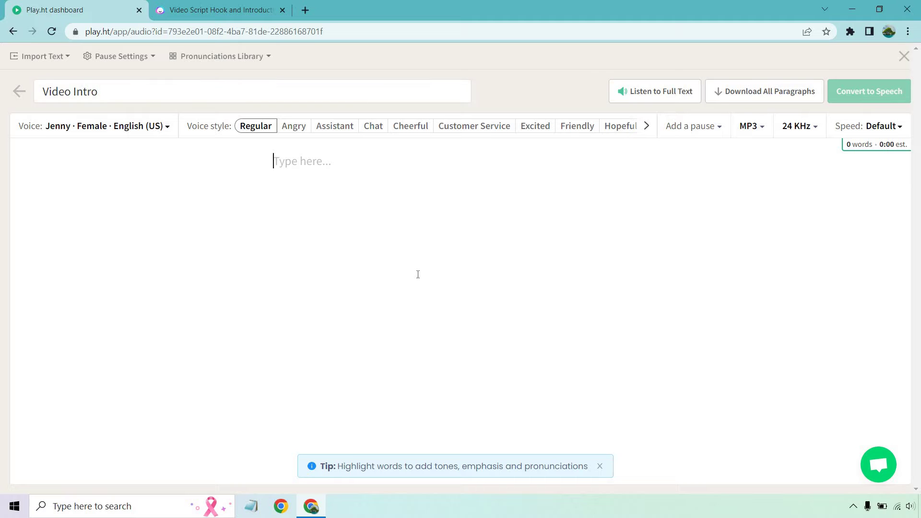
Replace voice Jenny with Amber (Female, English US) and confirm the choice.
click(71, 126)
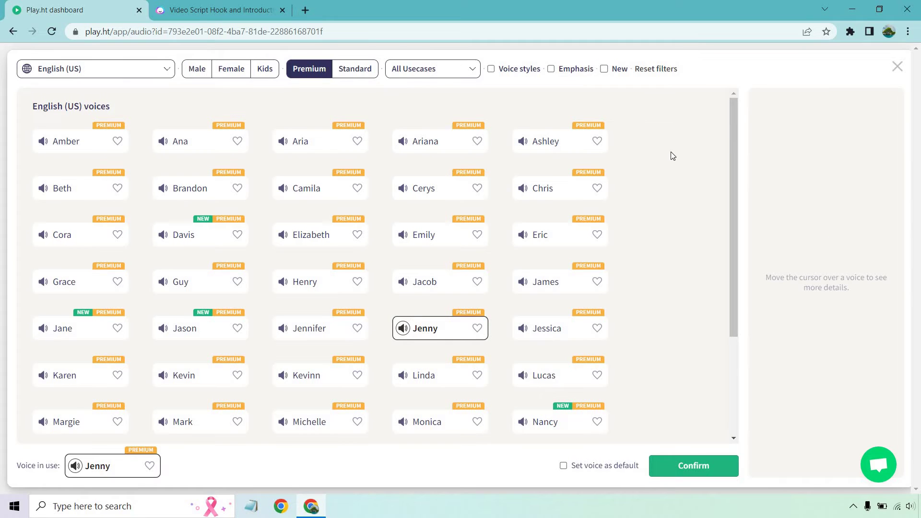
scroll(672, 155, down, 3)
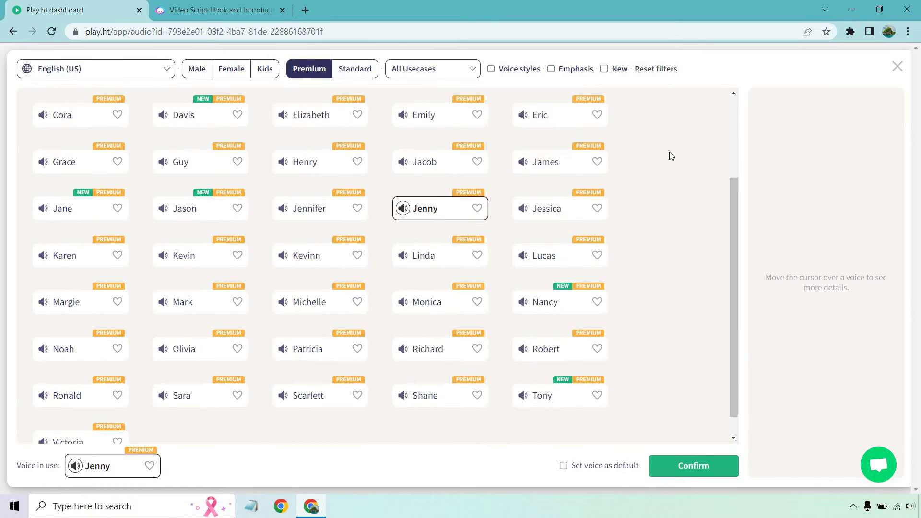
scroll(672, 155, up, 3)
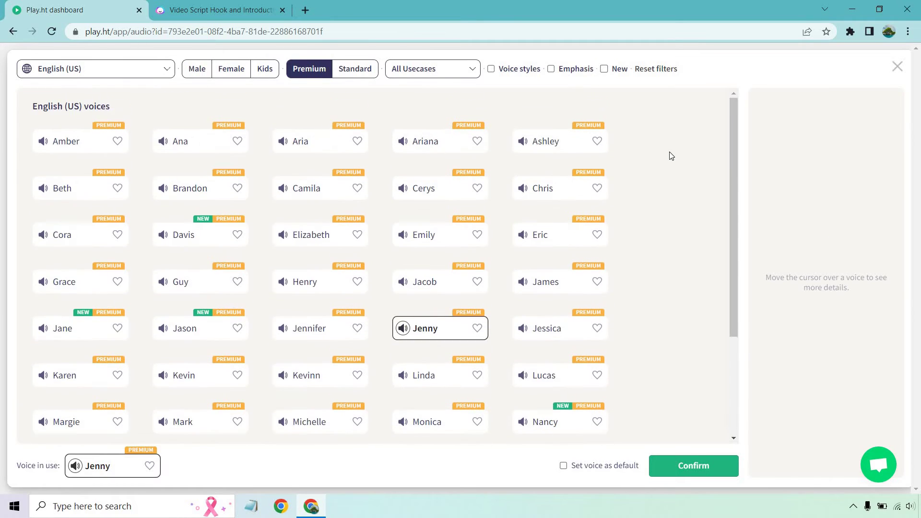
click(102, 72)
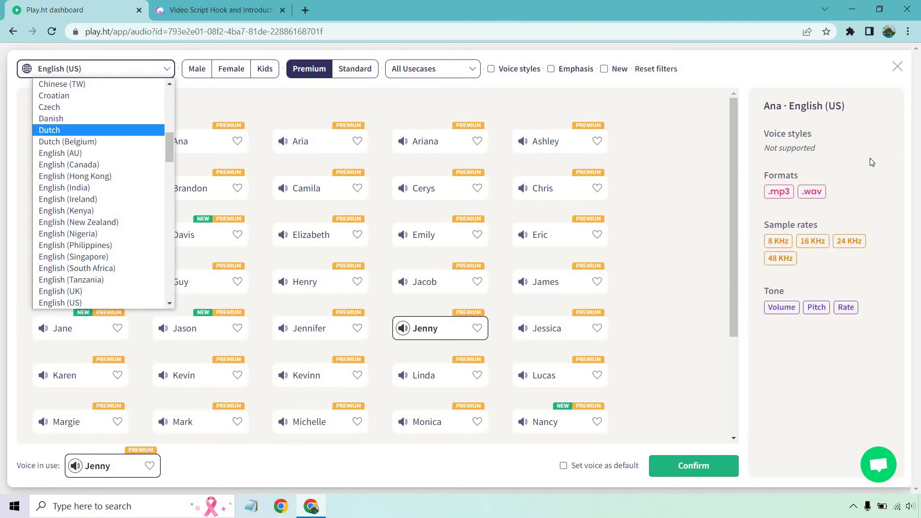
click(125, 73)
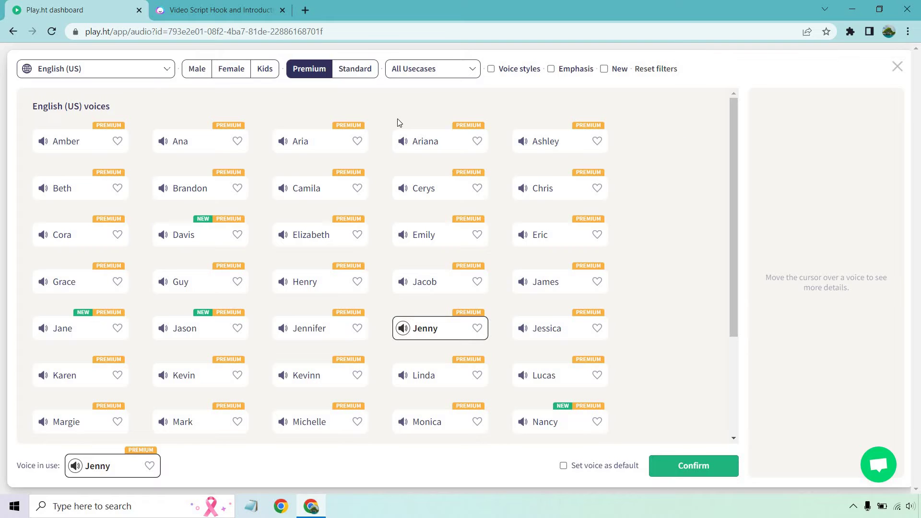
mouse_move(82, 144)
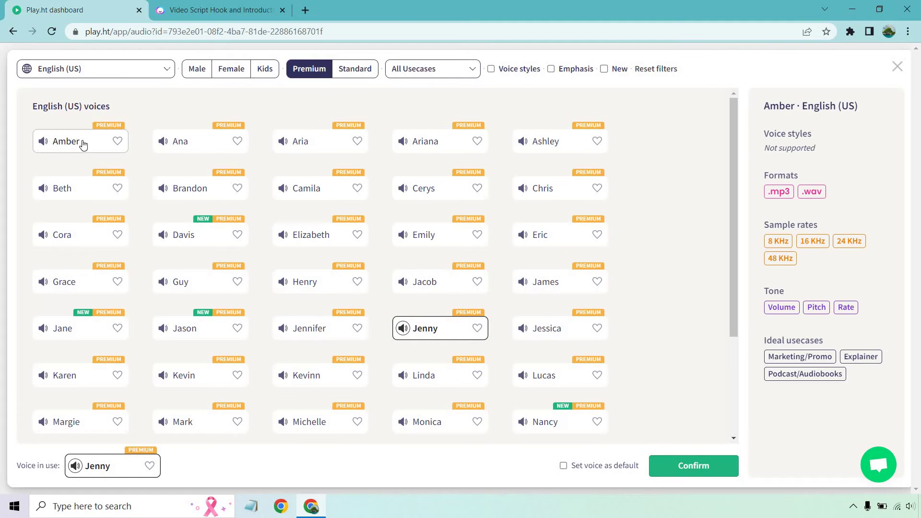
click(42, 142)
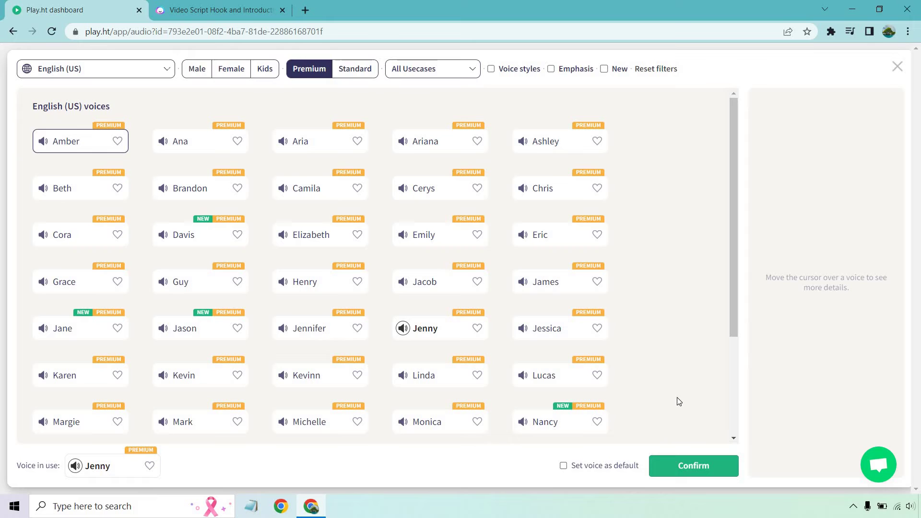
click(696, 468)
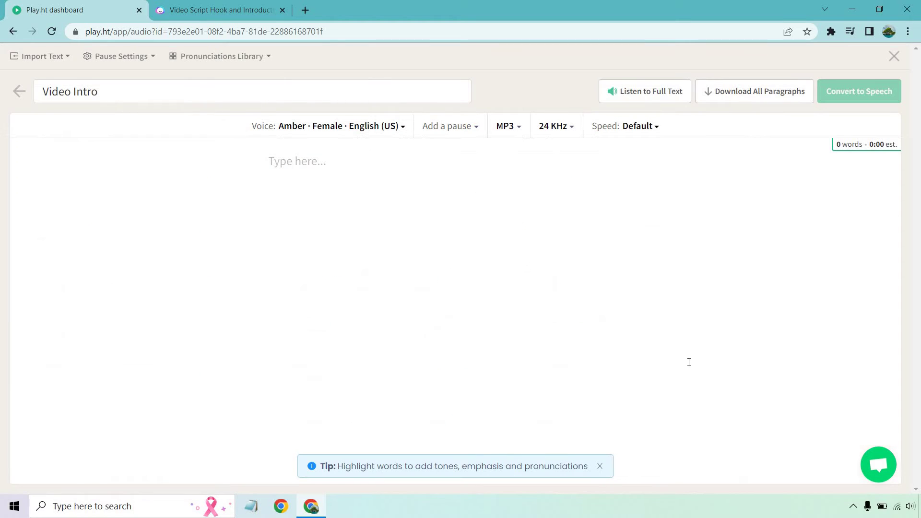
Copy the Introduction paragraph from the Jasper video script and return to Play.ht.
click(192, 10)
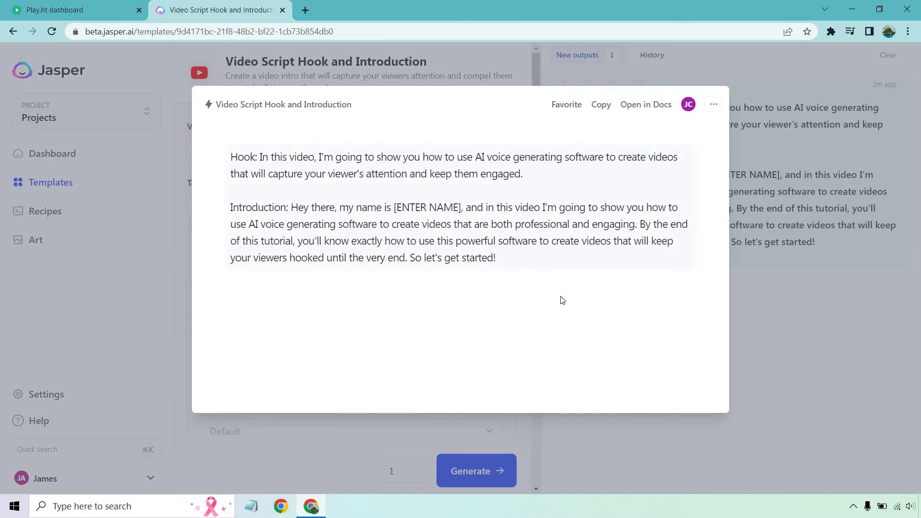
drag(540, 261, 294, 203)
key(ctrl+c)
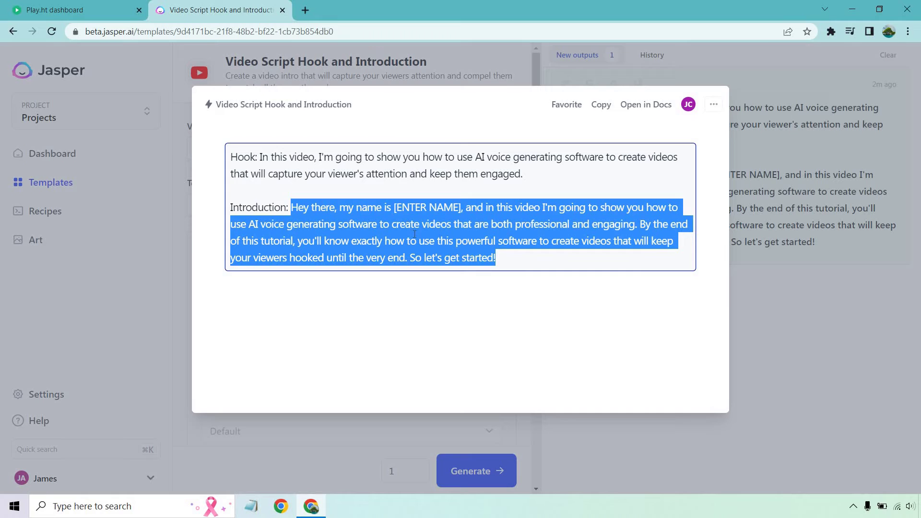
click(78, 7)
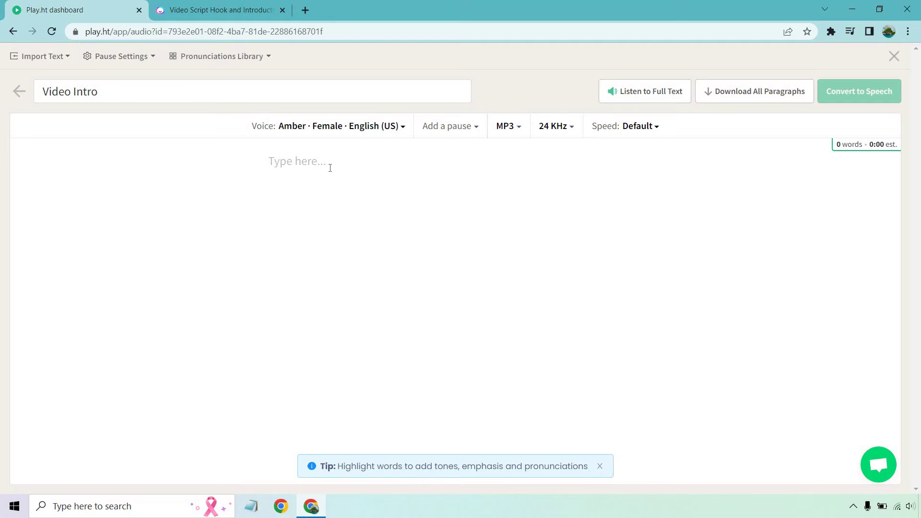
Paste the introduction paragraph into the script and replace '[ENTER NAME]' with 'Amber'.
click(330, 168)
key(ctrl+v)
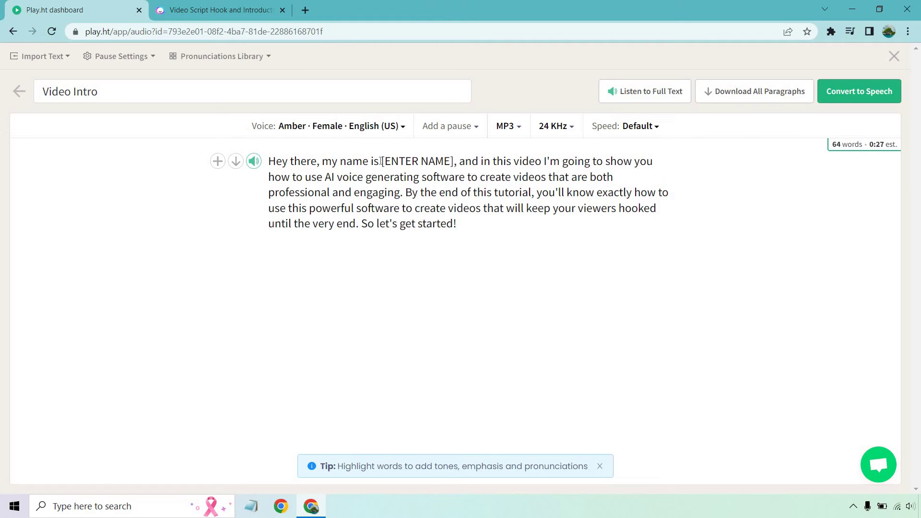
drag(381, 162, 454, 164)
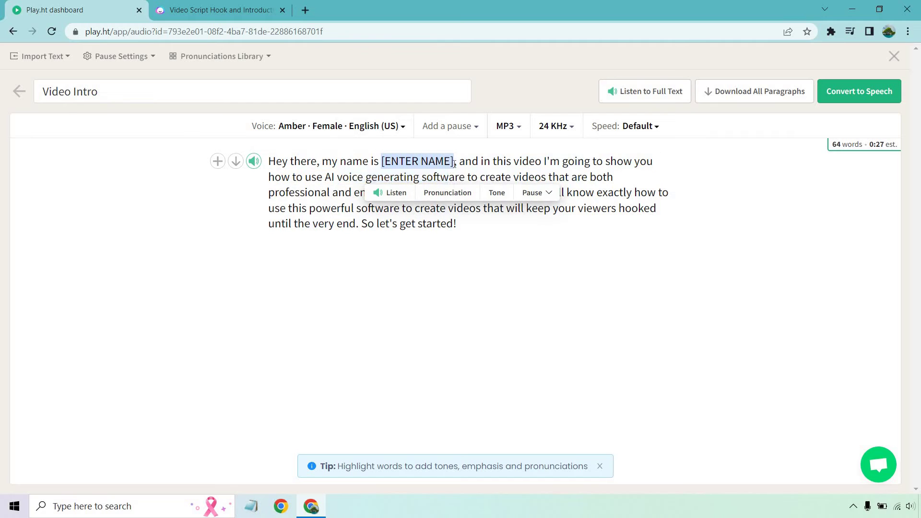
text(Amber)
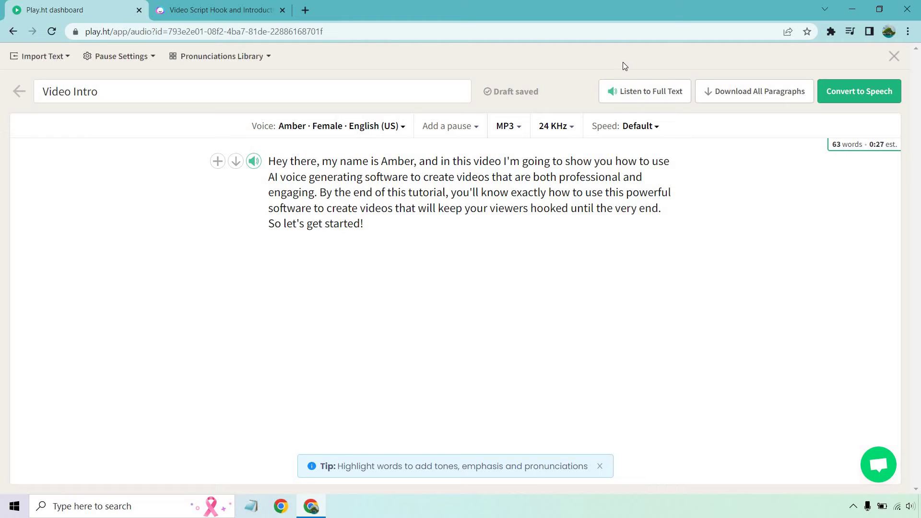
click(649, 90)
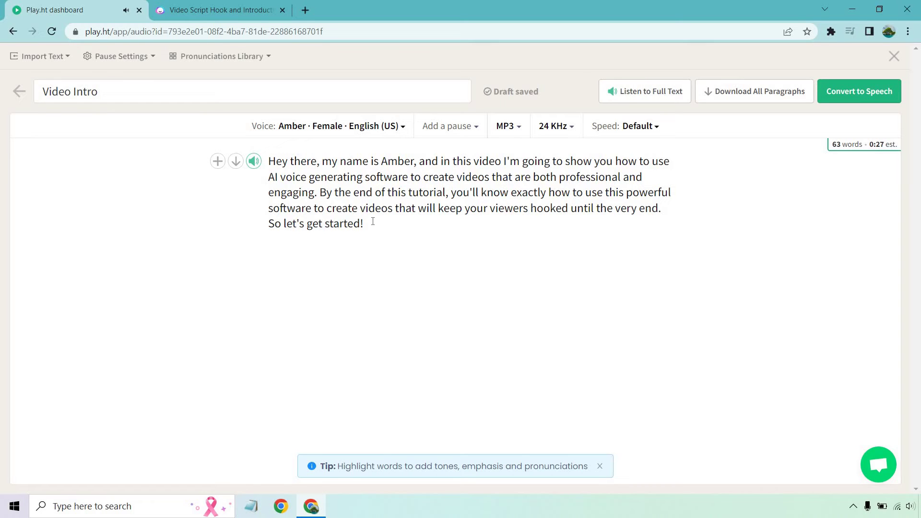
Delete the closing line 'So let's get started!' so the script counts 59 words.
drag(363, 223, 269, 227)
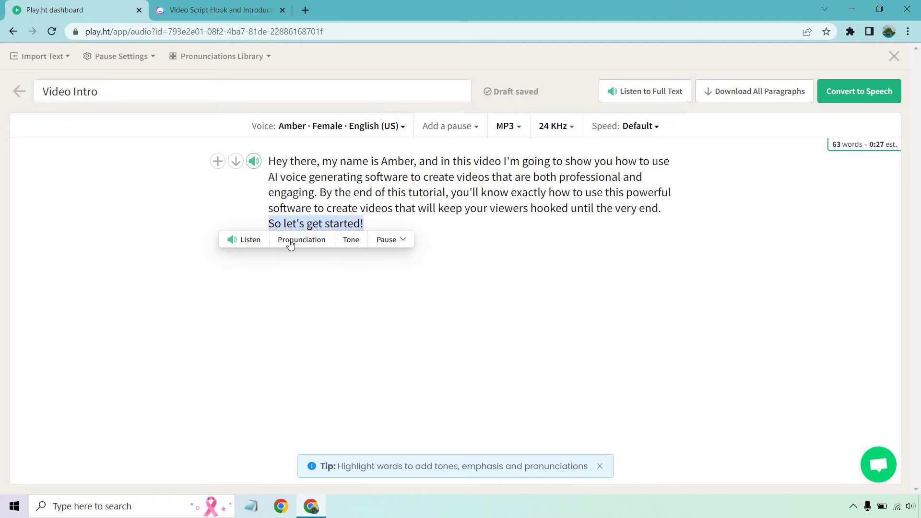
click(351, 241)
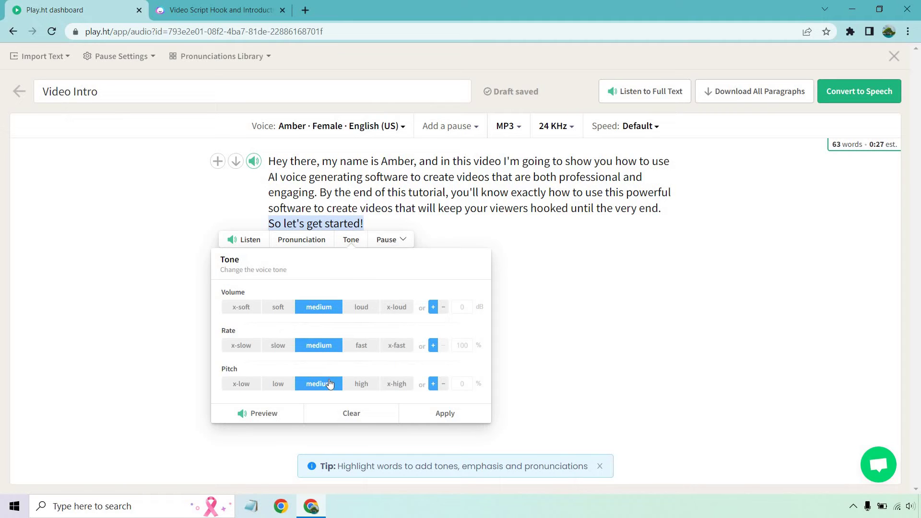
click(405, 216)
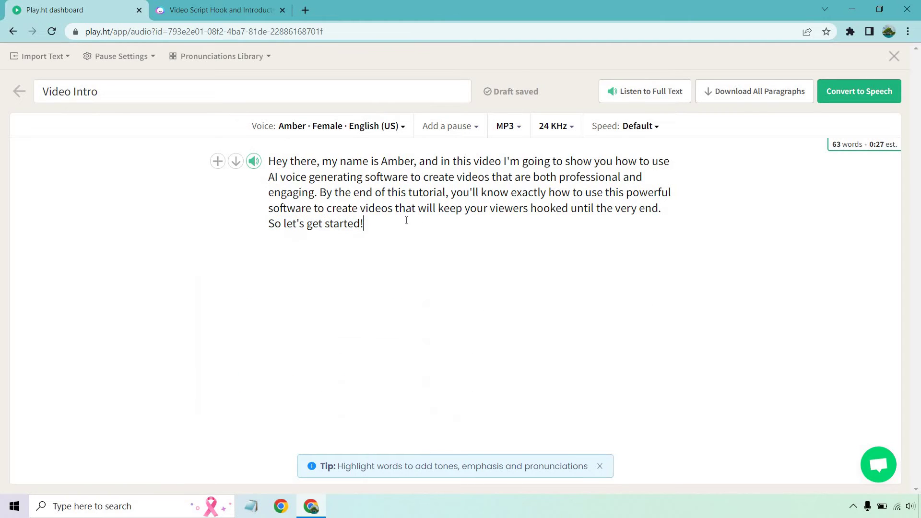
drag(405, 216, 195, 215)
key(BackSpace)
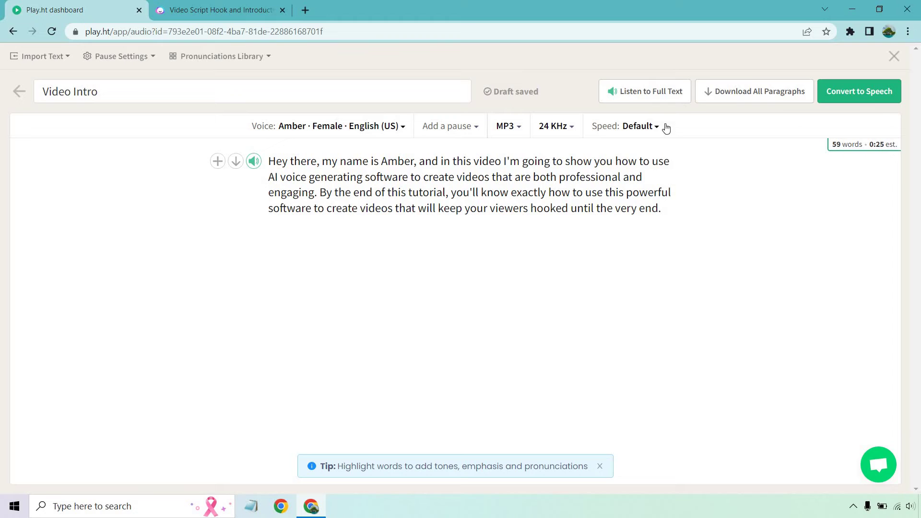
Insert commas after 'software' in line 2 and after 'videos' in line 4.
click(647, 127)
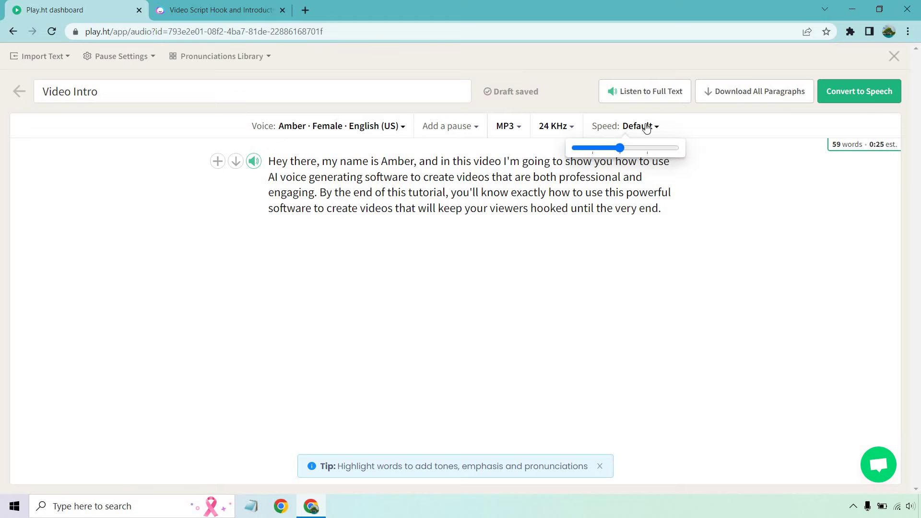
click(671, 278)
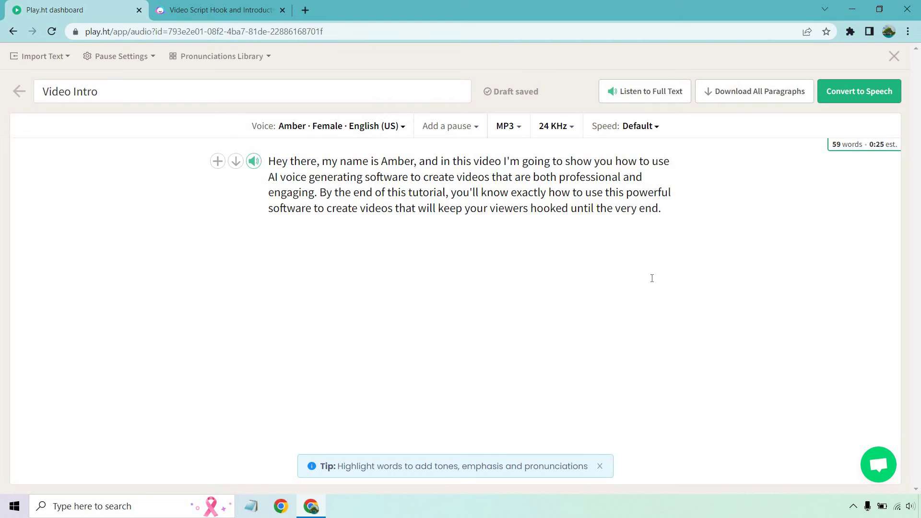
click(500, 163)
click(410, 177)
text(,)
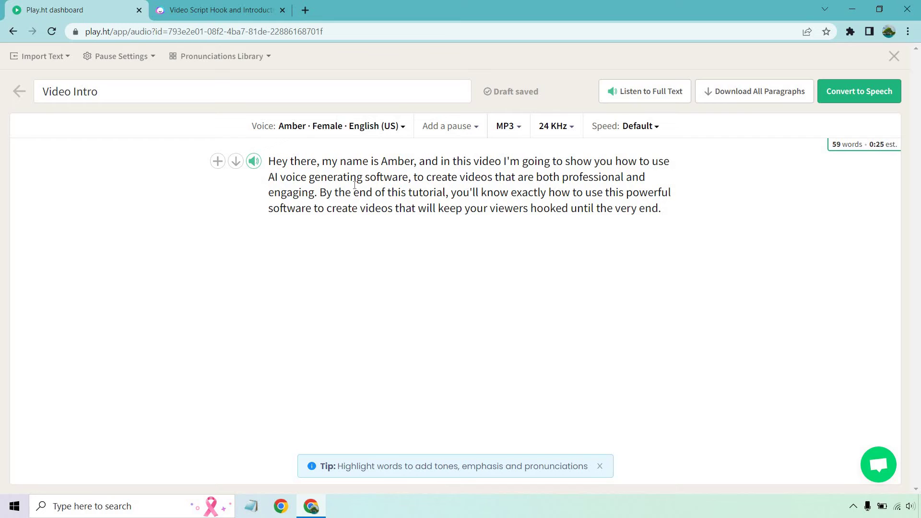
click(393, 208)
text(,)
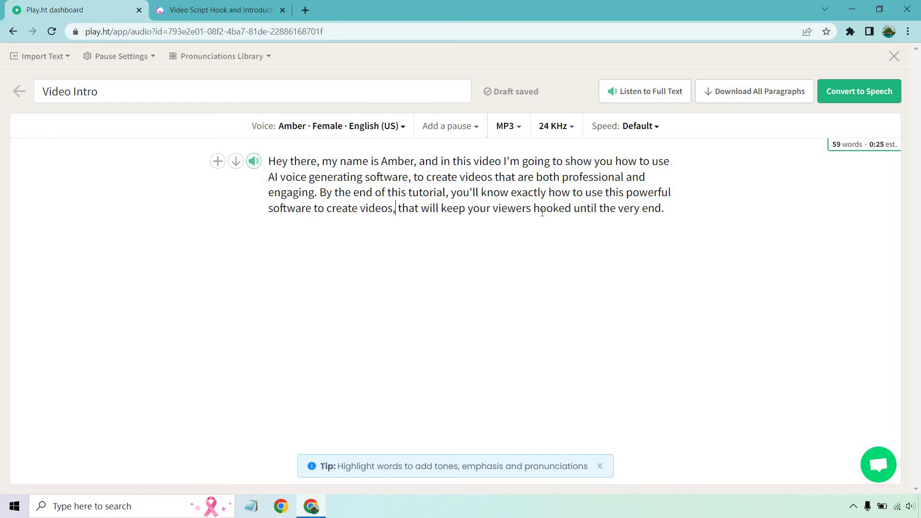
click(661, 92)
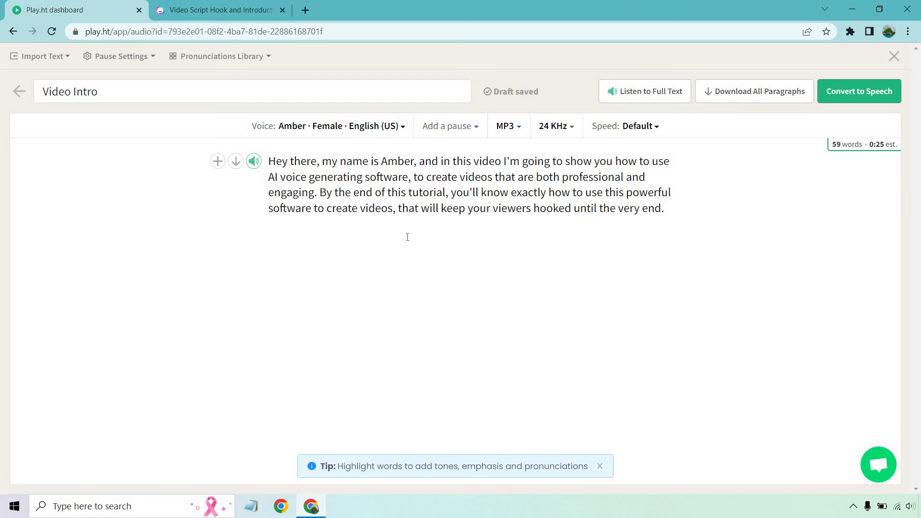
Convert the Video Intro script to speech, producing a 0:19 Amber audio in Files.
click(872, 94)
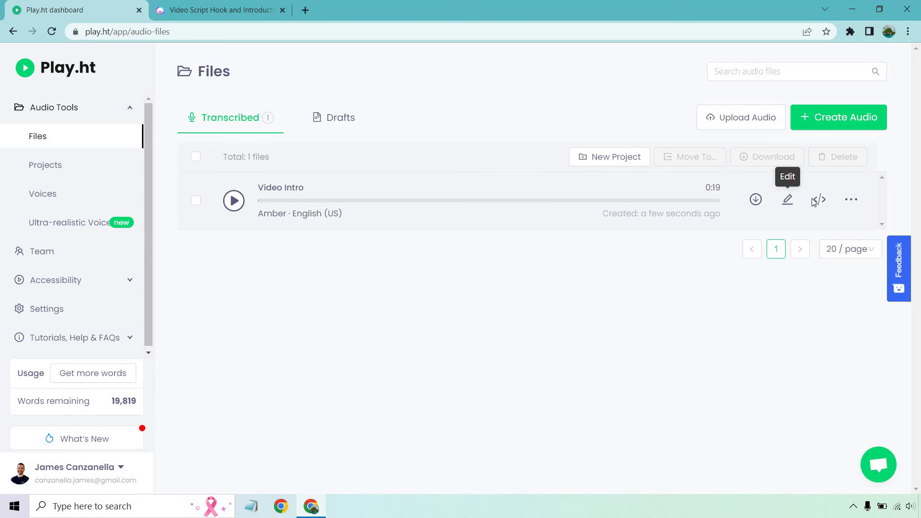
click(849, 199)
click(554, 308)
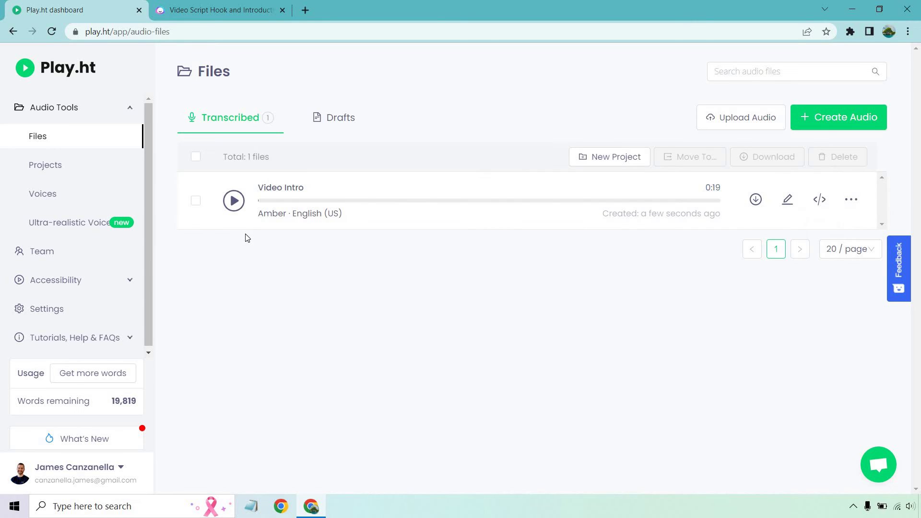
click(234, 202)
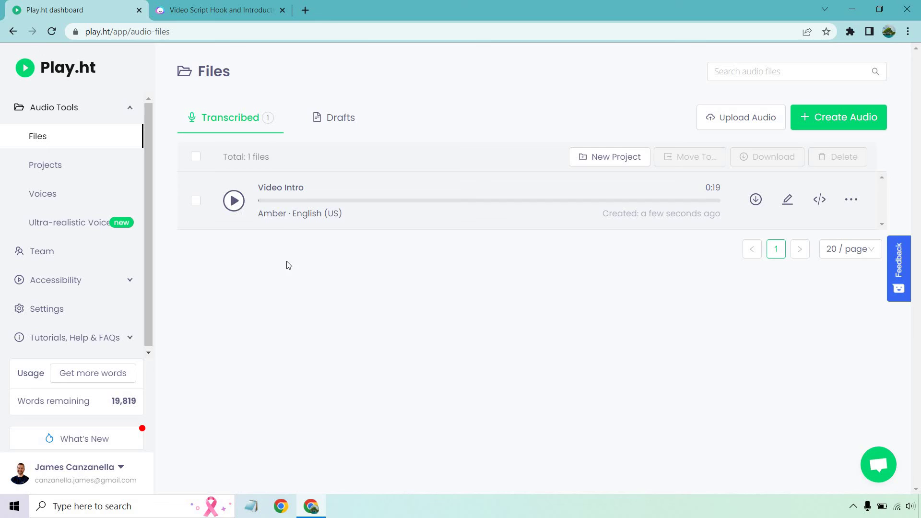